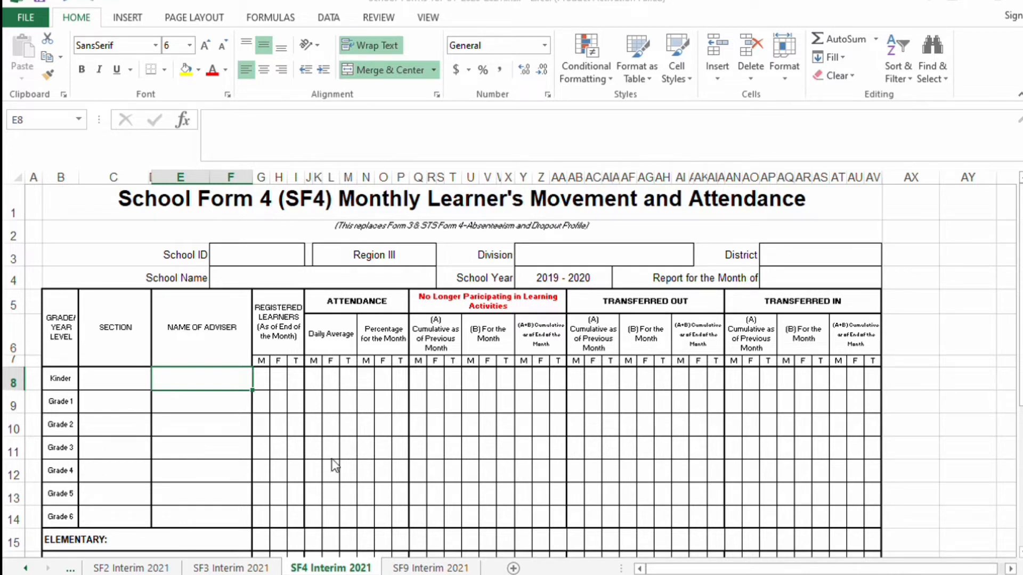
pyautogui.click(437, 536)
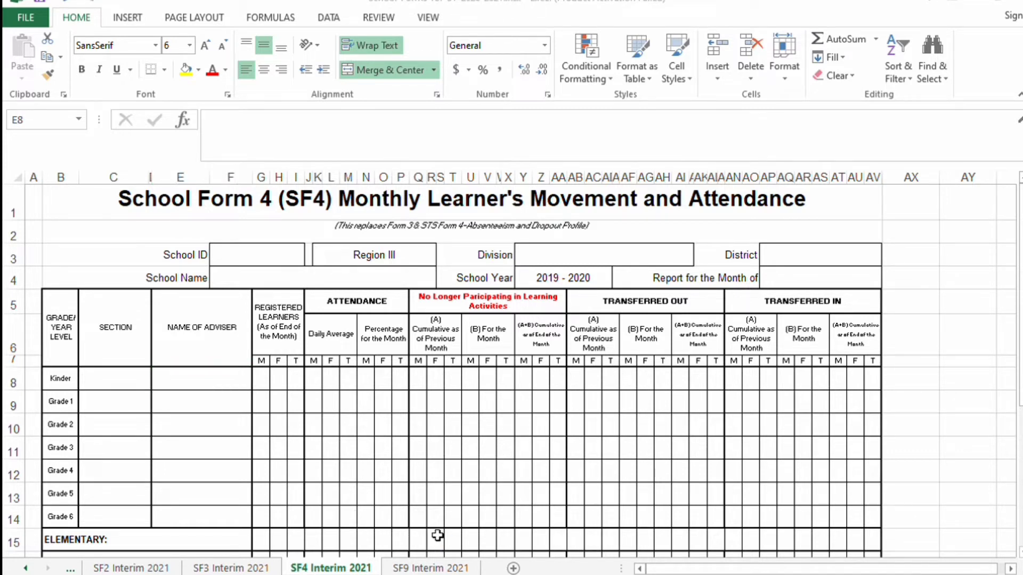